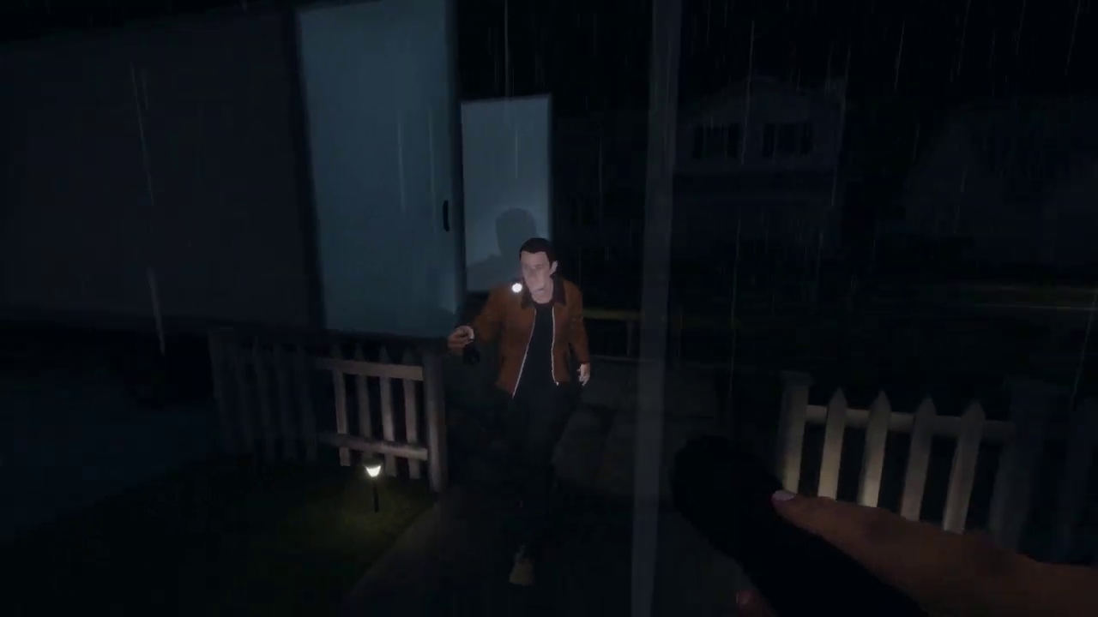
# Step back along the front path before heading through the front door.
pyautogui.press('s')
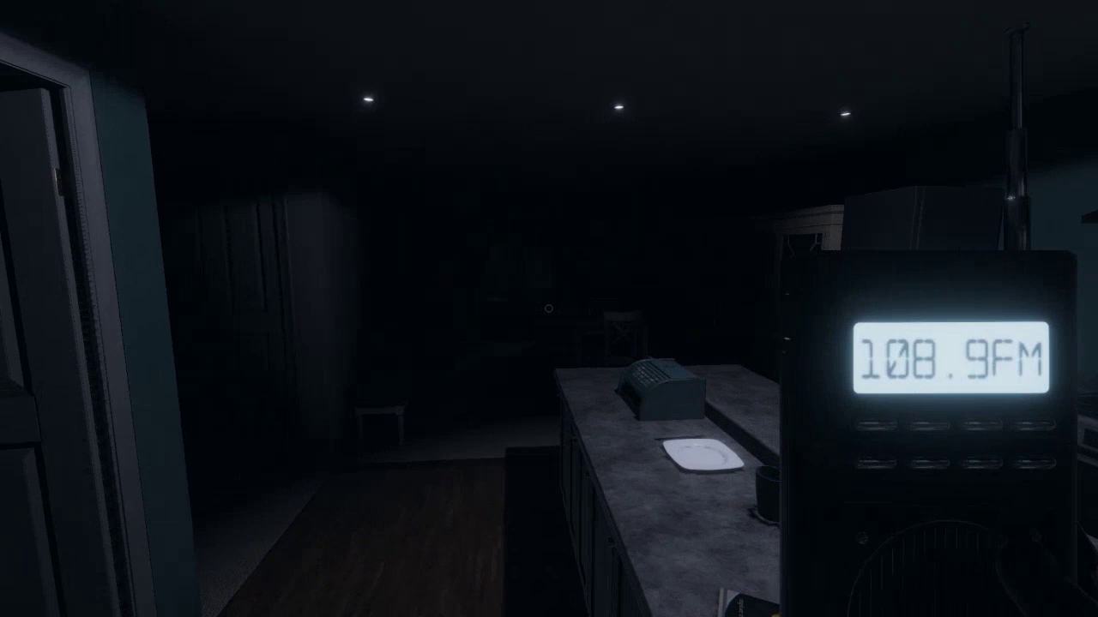
# Switch to the EMF reader, turn it on, and back up to view the dining area.
pyautogui.press('q')
pyautogui.rightClick(548, 308)
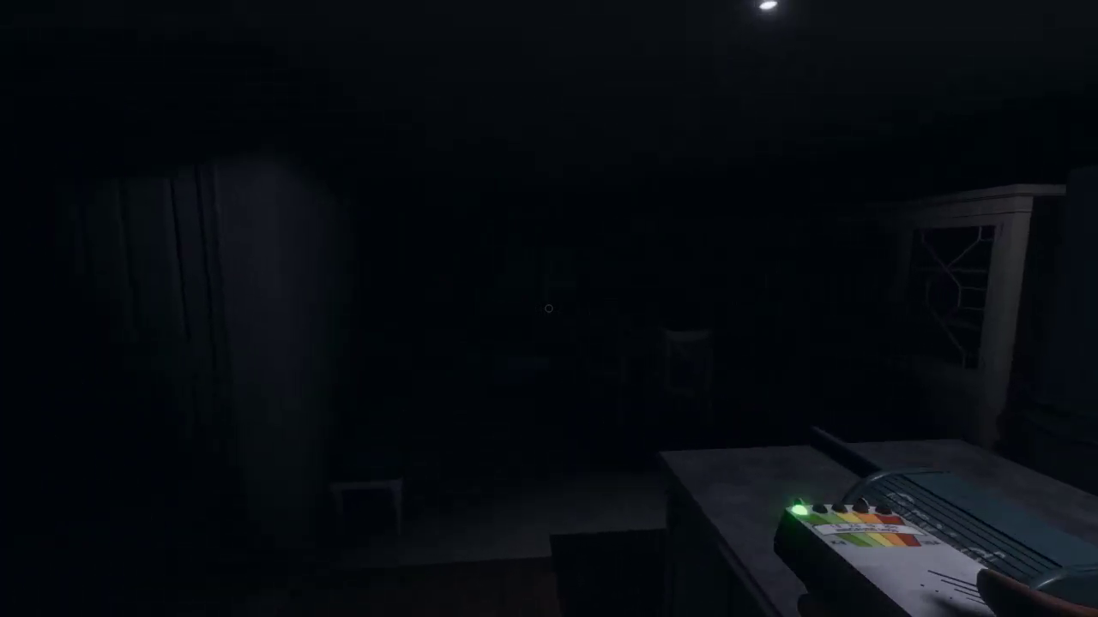
pyautogui.press('s')
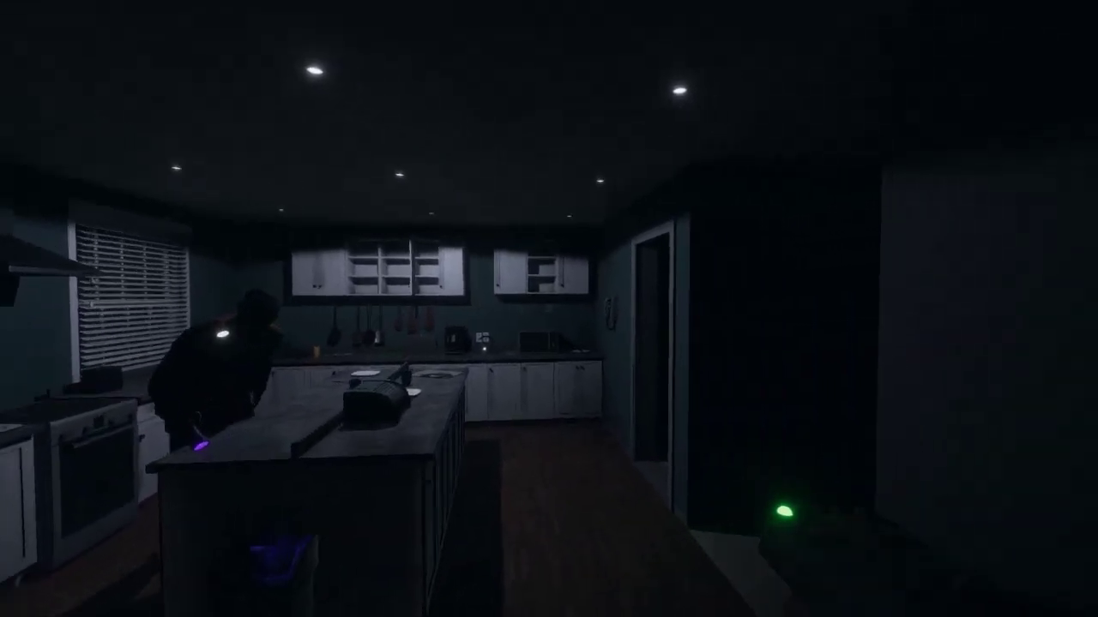
# Walk toward the doorway right of the kitchen as the EMF reader climbs to level four.
pyautogui.press('w')
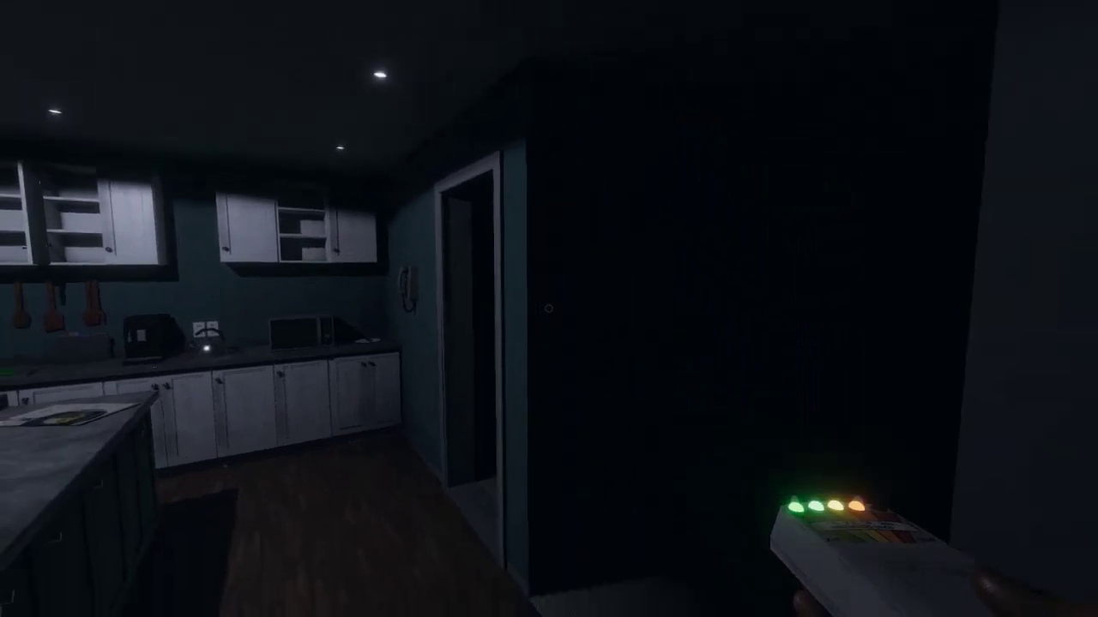
pyautogui.press('w')
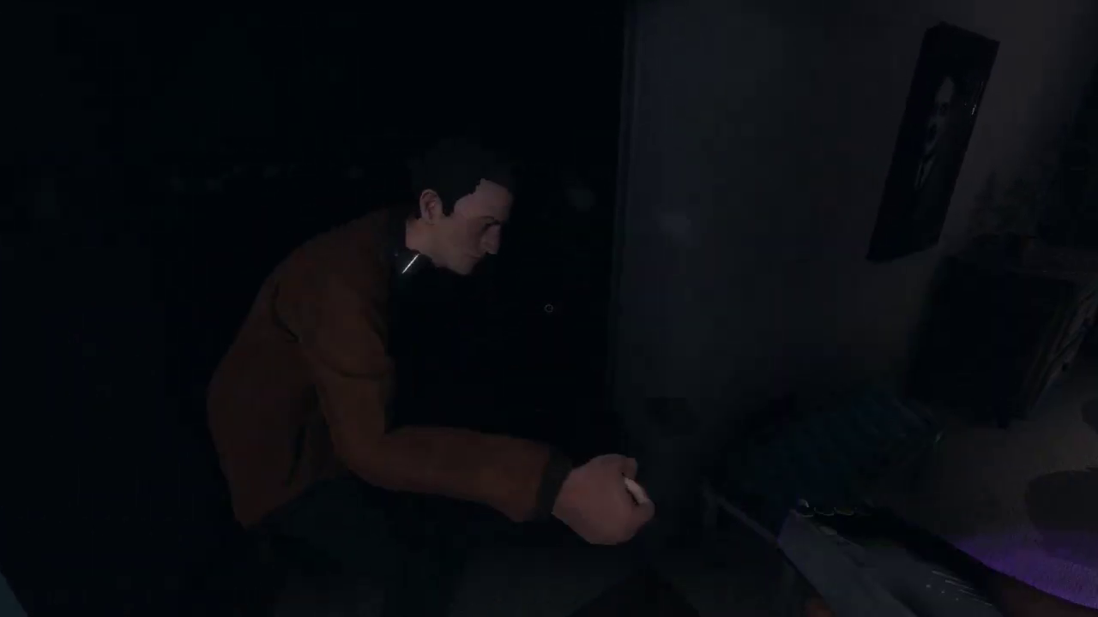
# Bring up the spirit box and move to the opening between living and dining rooms.
pyautogui.press('t')
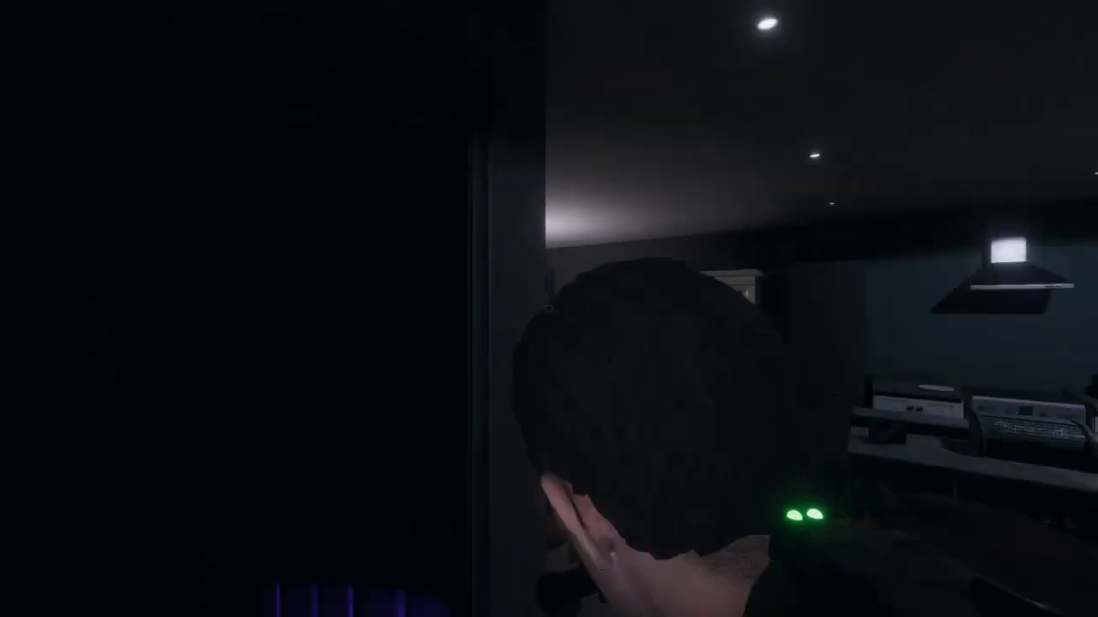
pyautogui.press('s')
pyautogui.press('w')
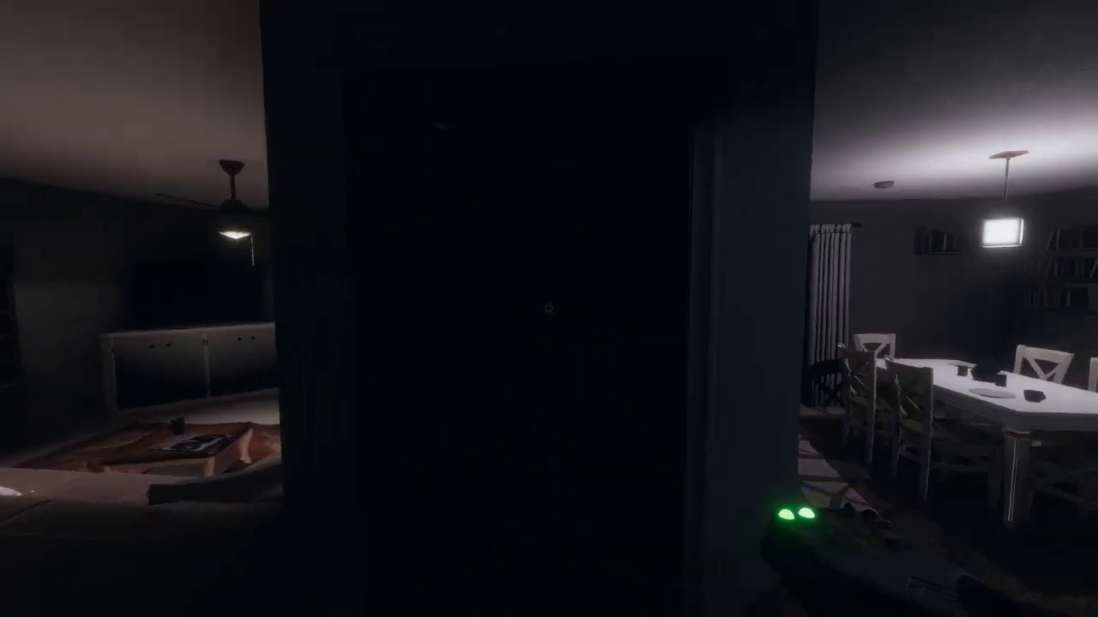
# Face the kitchen with the spirit box, then back away from the doorway.
pyautogui.press('s')
pyautogui.press('w')
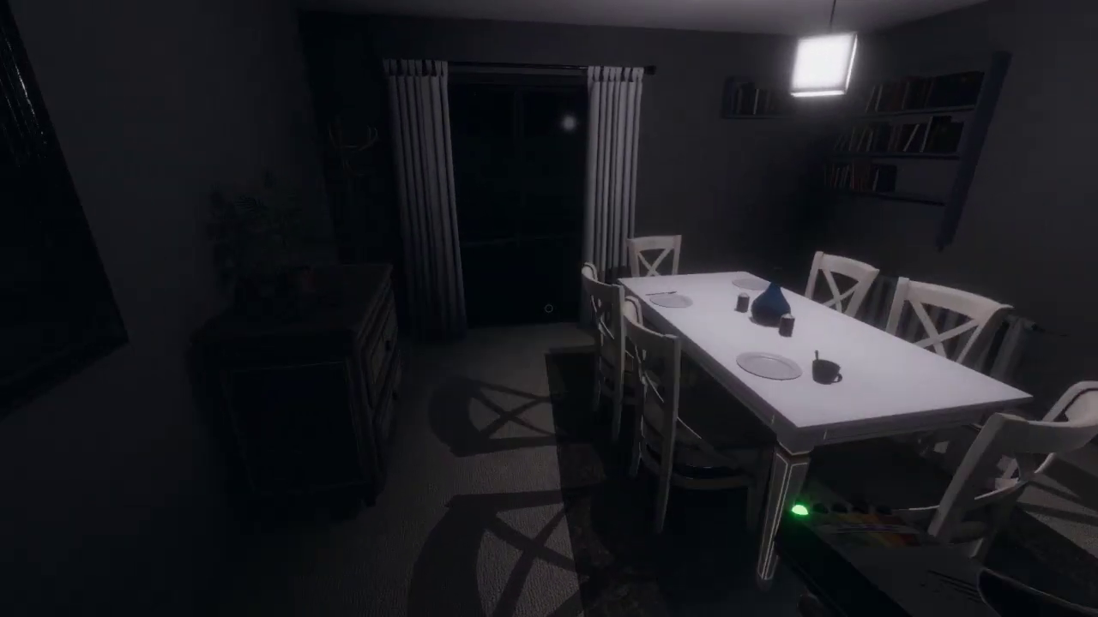
pyautogui.press('w')
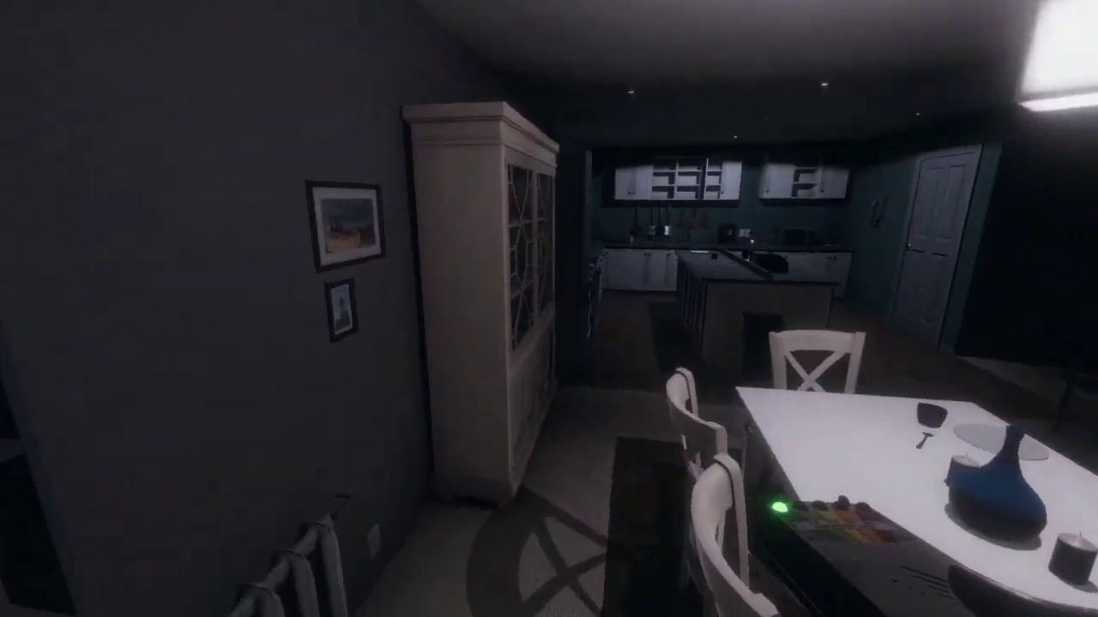
# Put away the spirit box and walk past the dining table and white cabinet into the kitchen.
pyautogui.press('w')
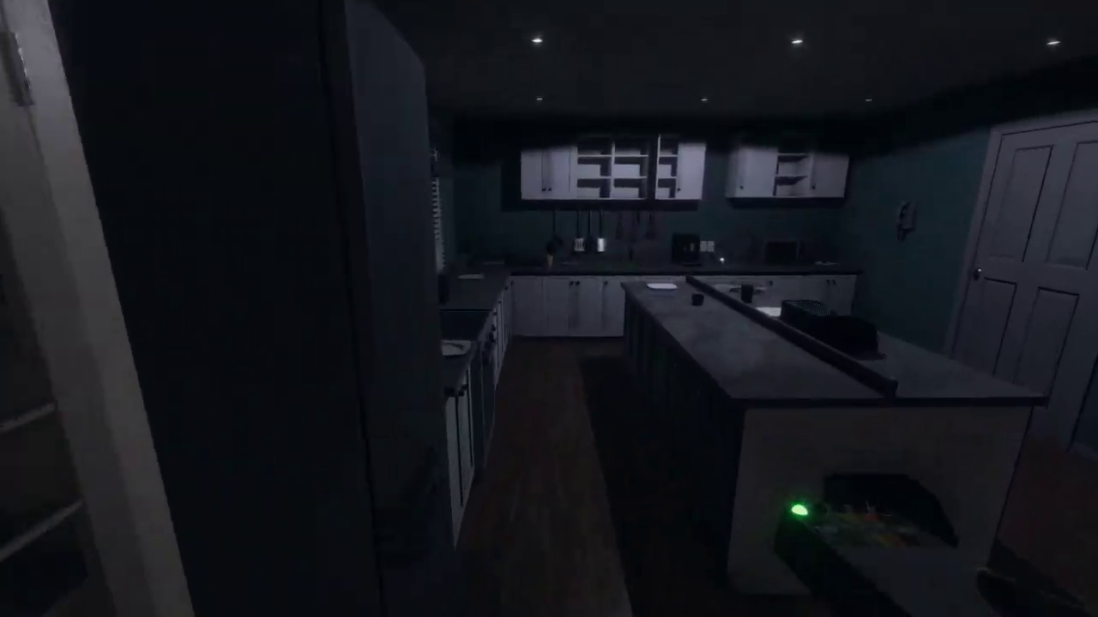
pyautogui.press('w')
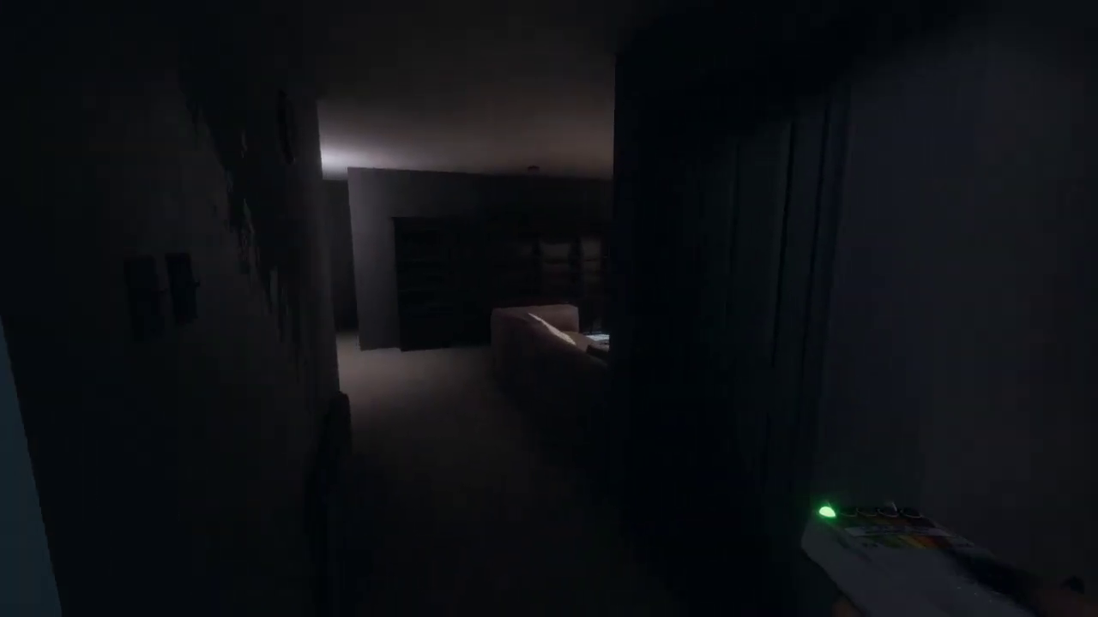
# Go down the dark hallway, open the door into the dining room, and approach the dark doorway.
pyautogui.press('w')
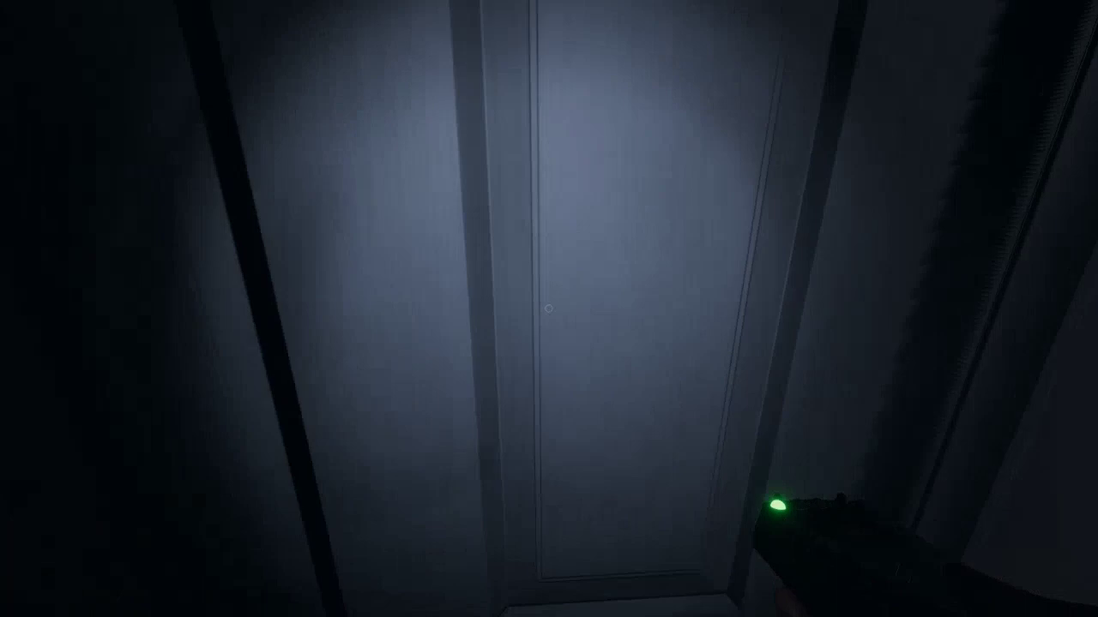
pyautogui.click(548, 308)
pyautogui.press('w')
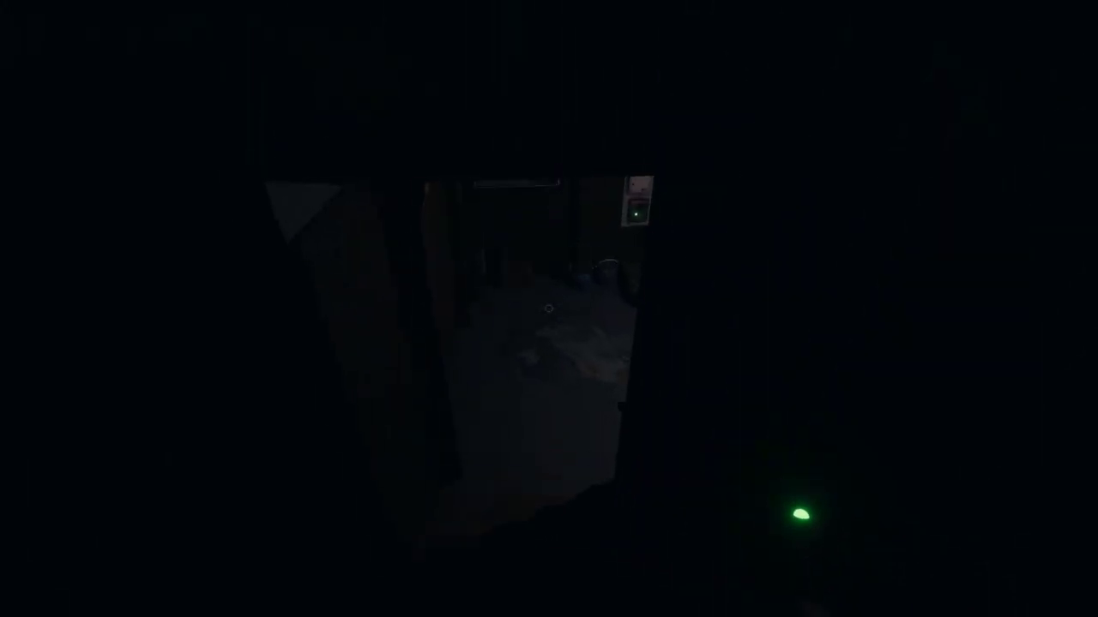
pyautogui.press('w')
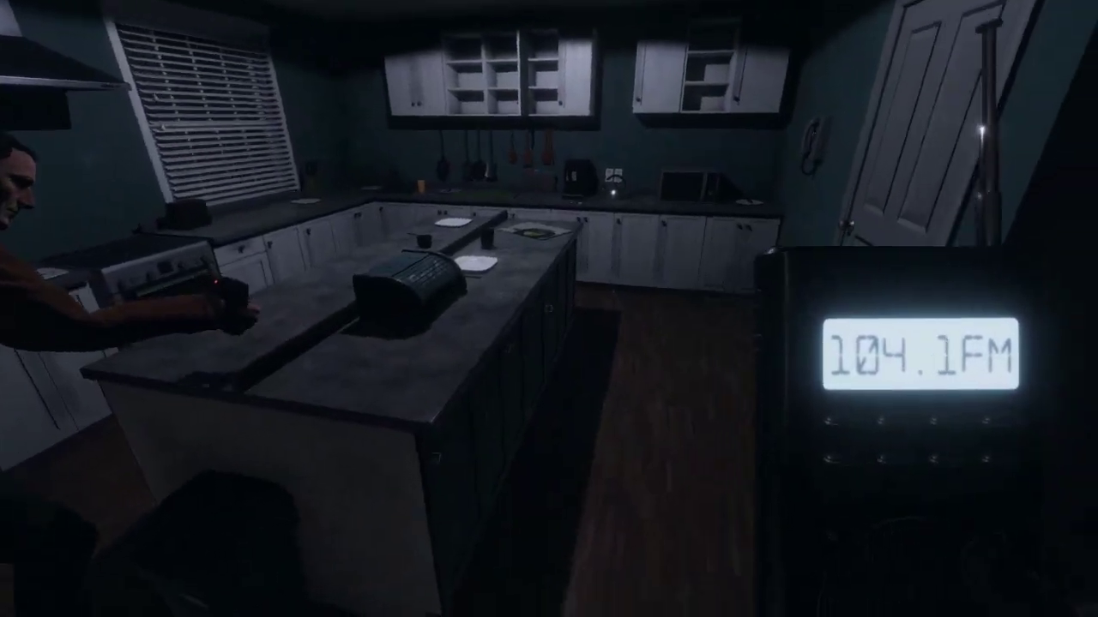
# Sweep the kitchen counters with the EMF reader, then switch back to the spirit box.
pyautogui.press('q')
pyautogui.press('w')
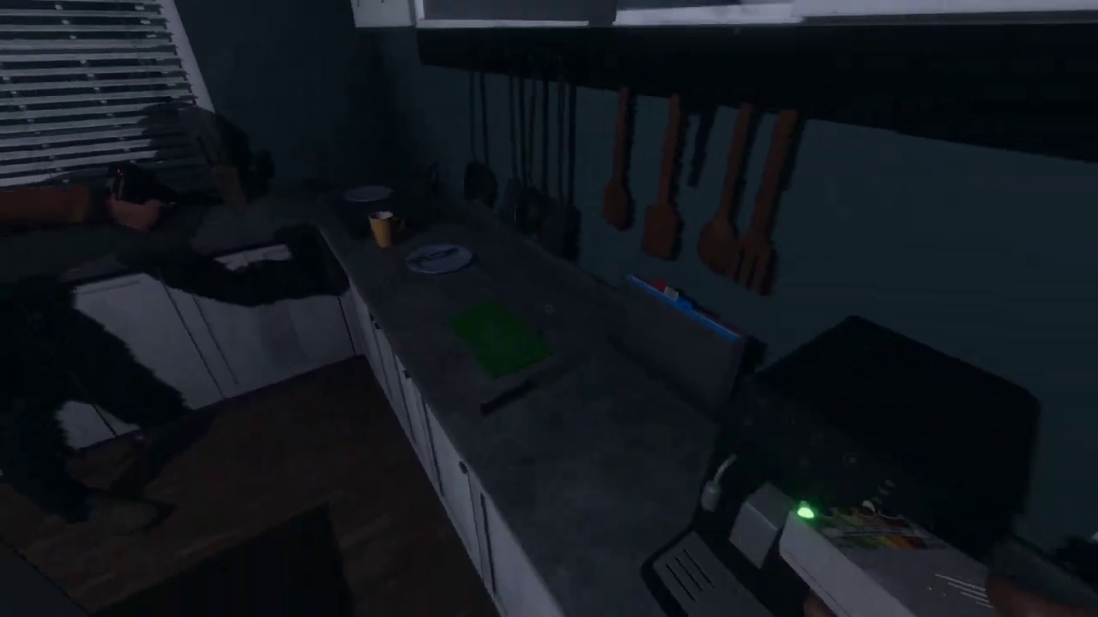
pyautogui.press('s')
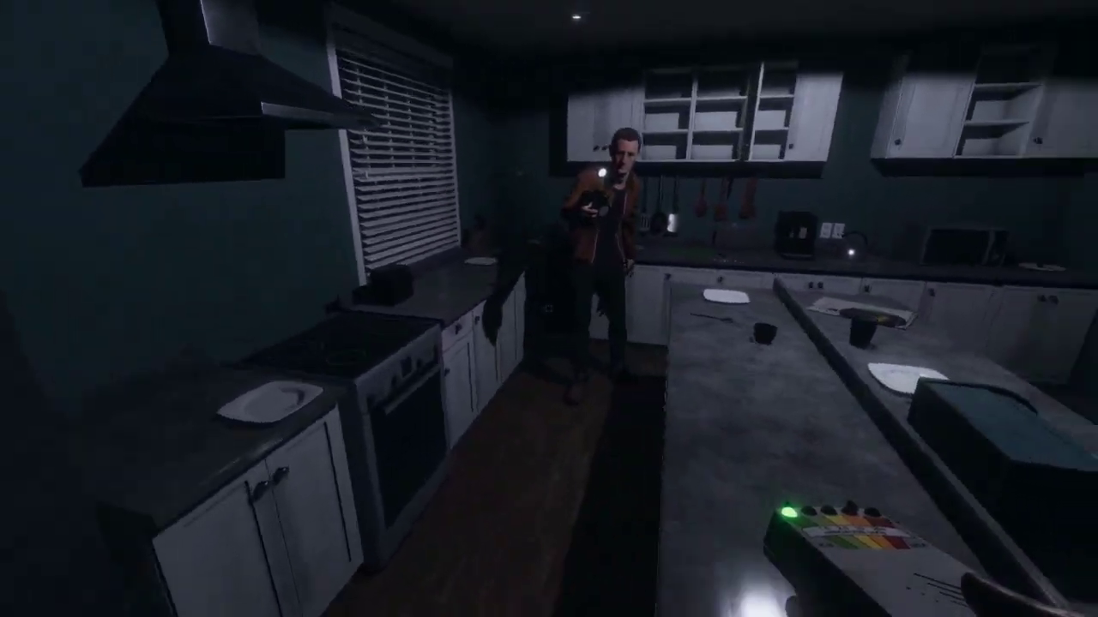
pyautogui.press('w')
pyautogui.press('q')
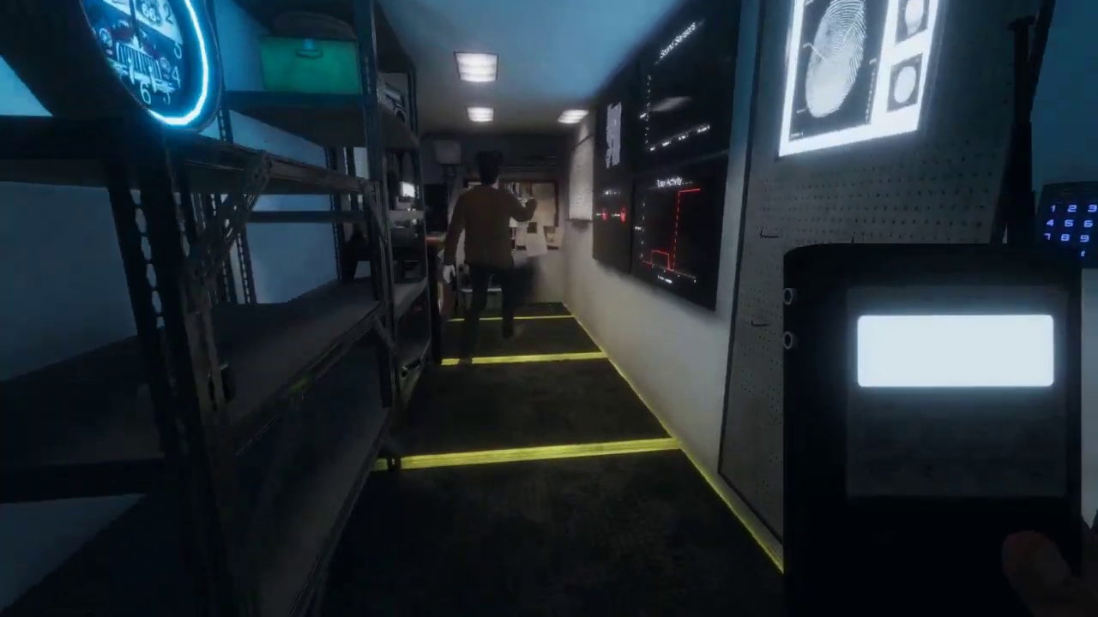
# Walk down the van corridor past the teammate to the back-wall objectives whiteboard.
pyautogui.press('q')
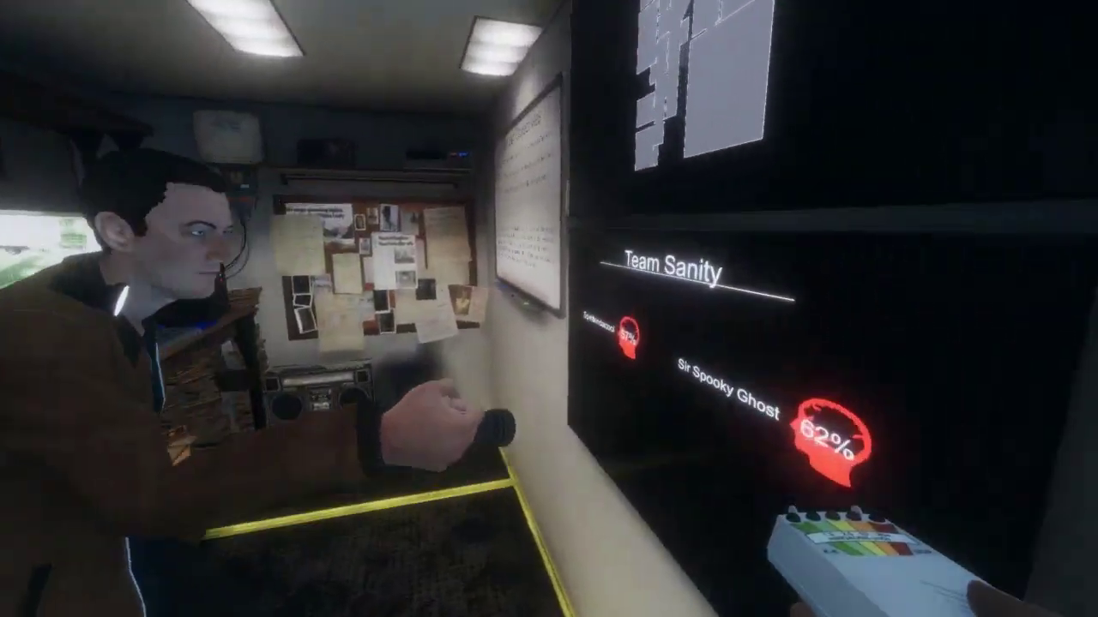
pyautogui.press('w')
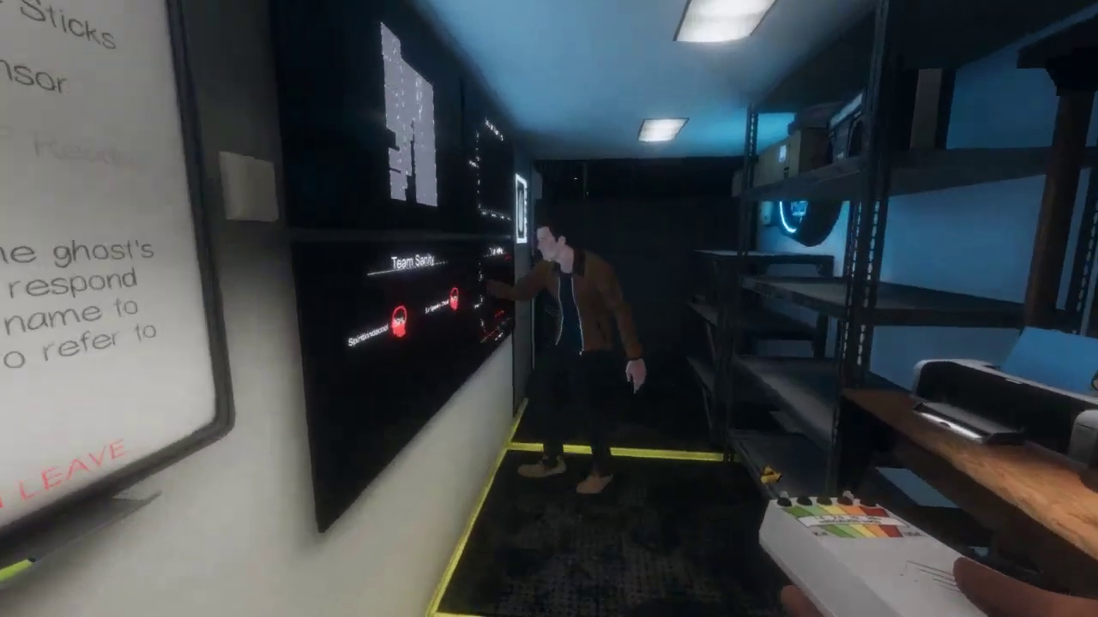
pyautogui.press('w')
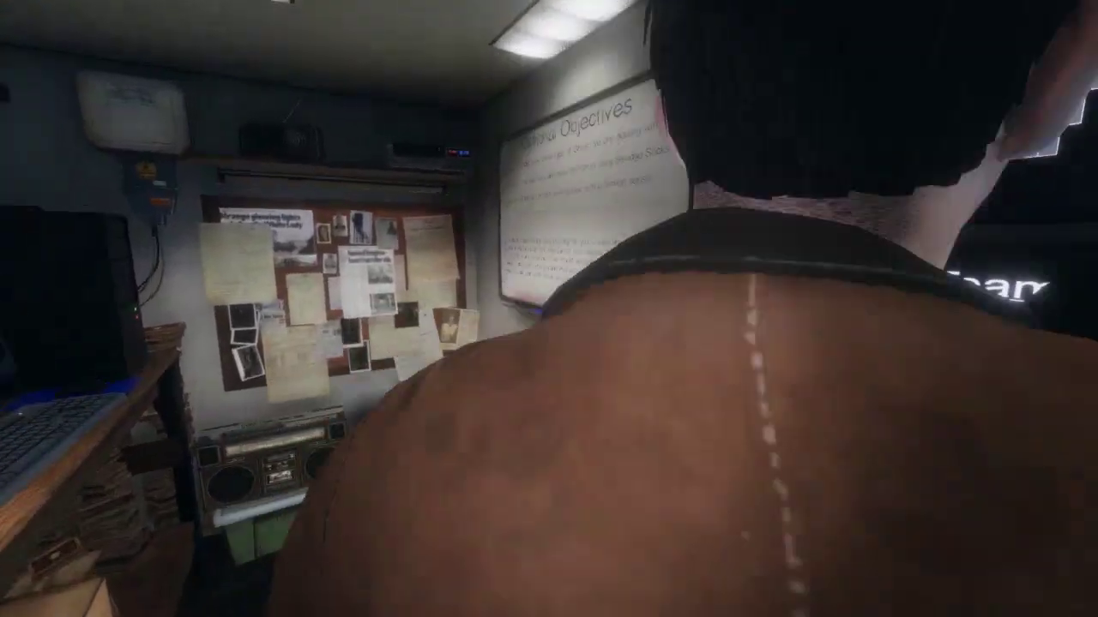
pyautogui.press('w')
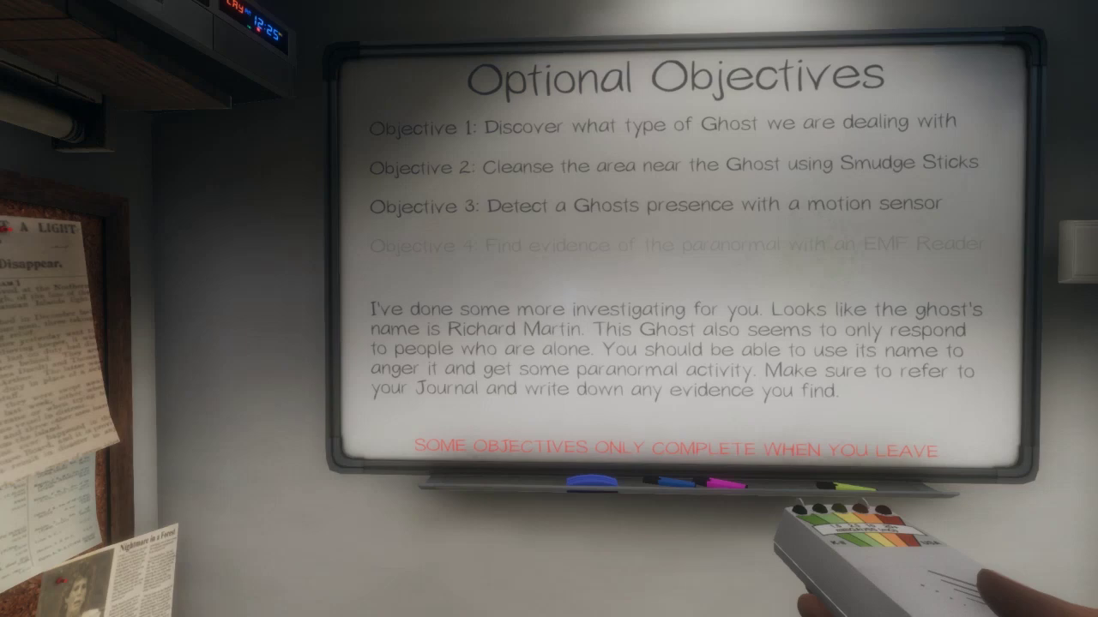
pyautogui.press('super')
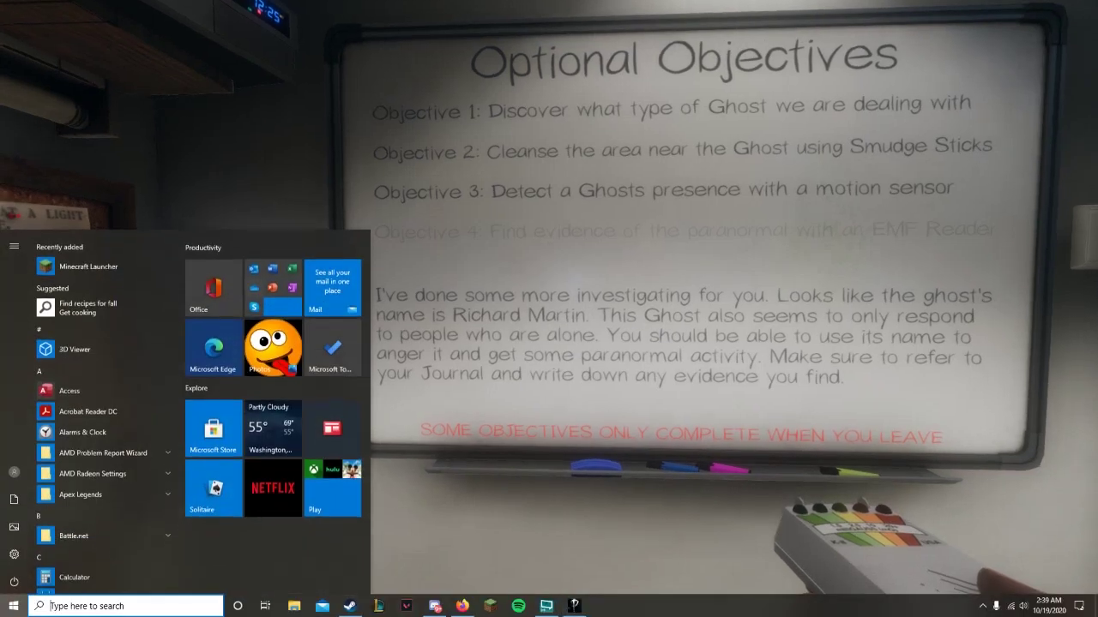
pyautogui.press('super')
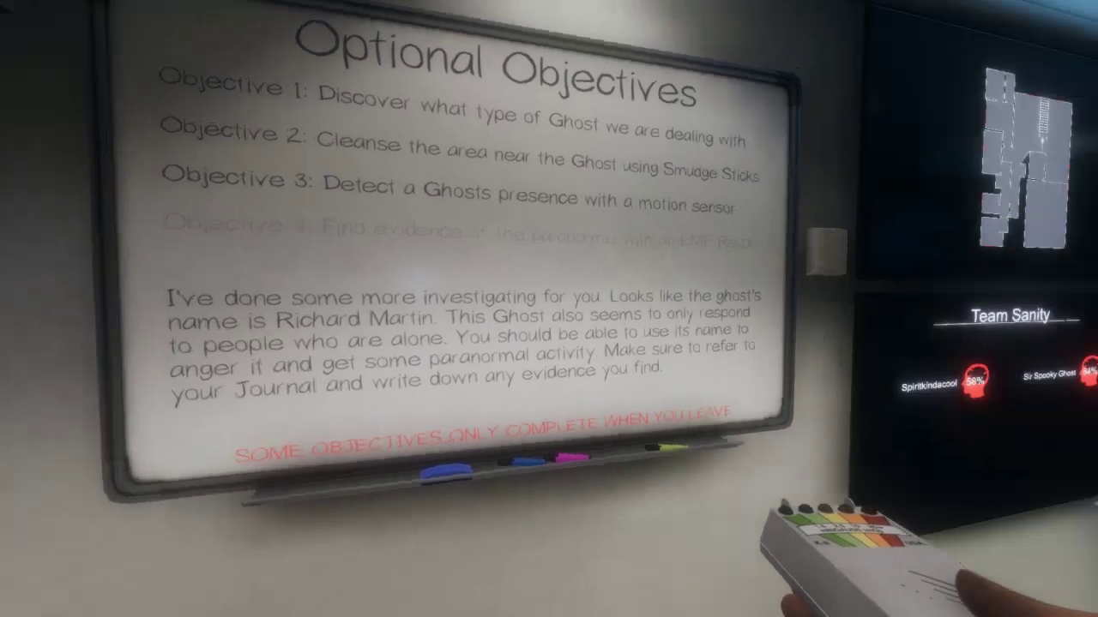
pyautogui.press('super')
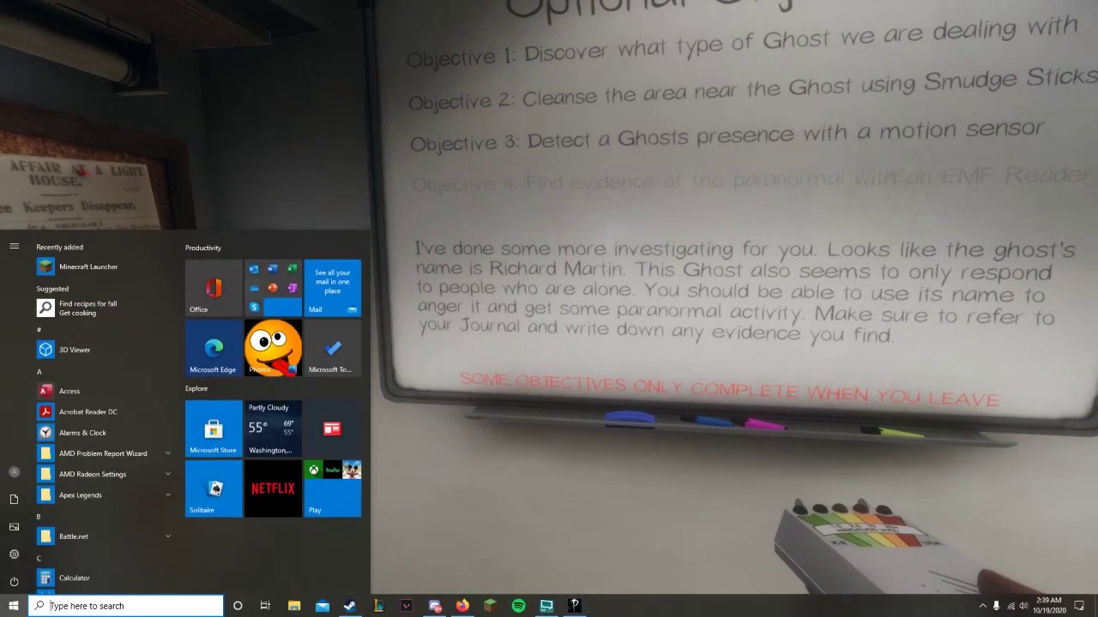
pyautogui.press('super')
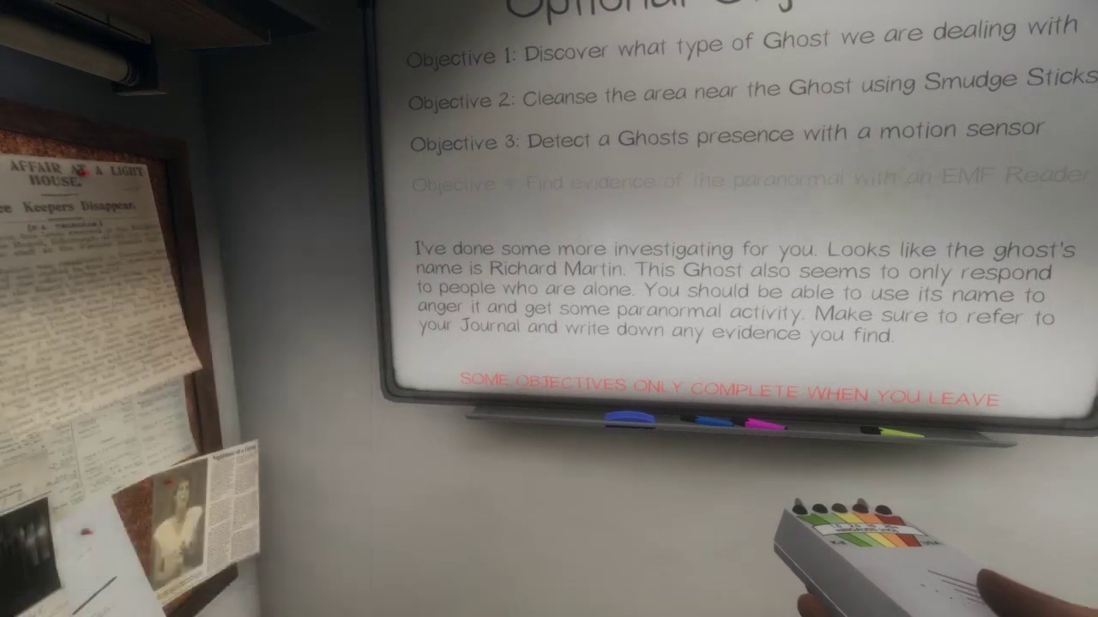